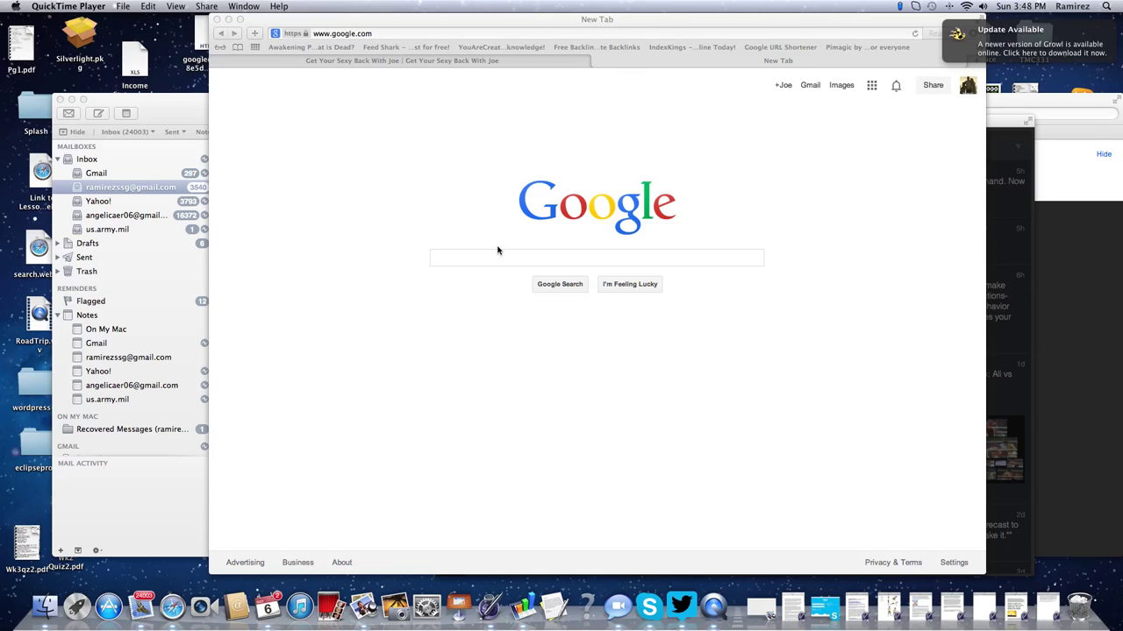
Search Google for 'amazon affiliate' and open the Amazon.com Associates Central result
{"action": "left_click", "coordinate": [466, 259]}
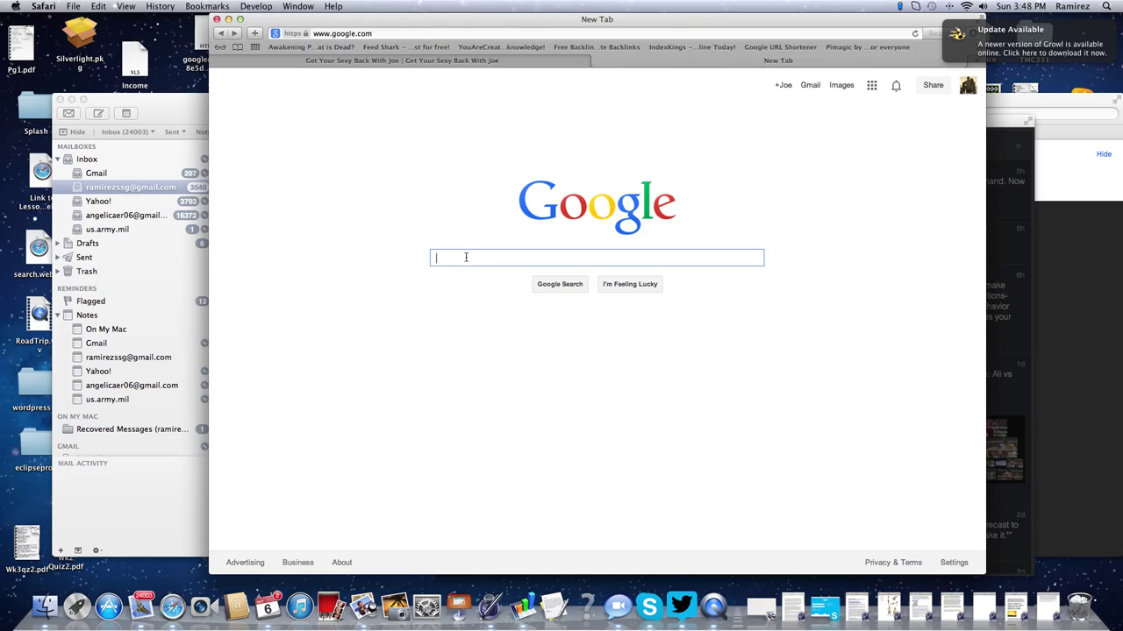
{"action": "type", "text": "am"}
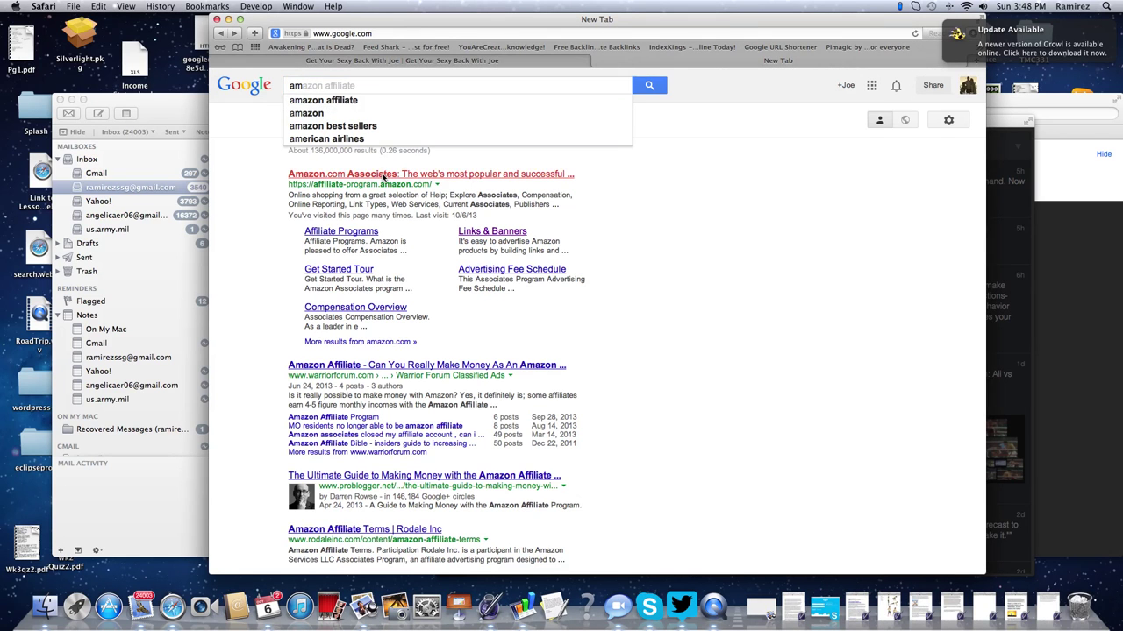
{"action": "left_click", "coordinate": [382, 176]}
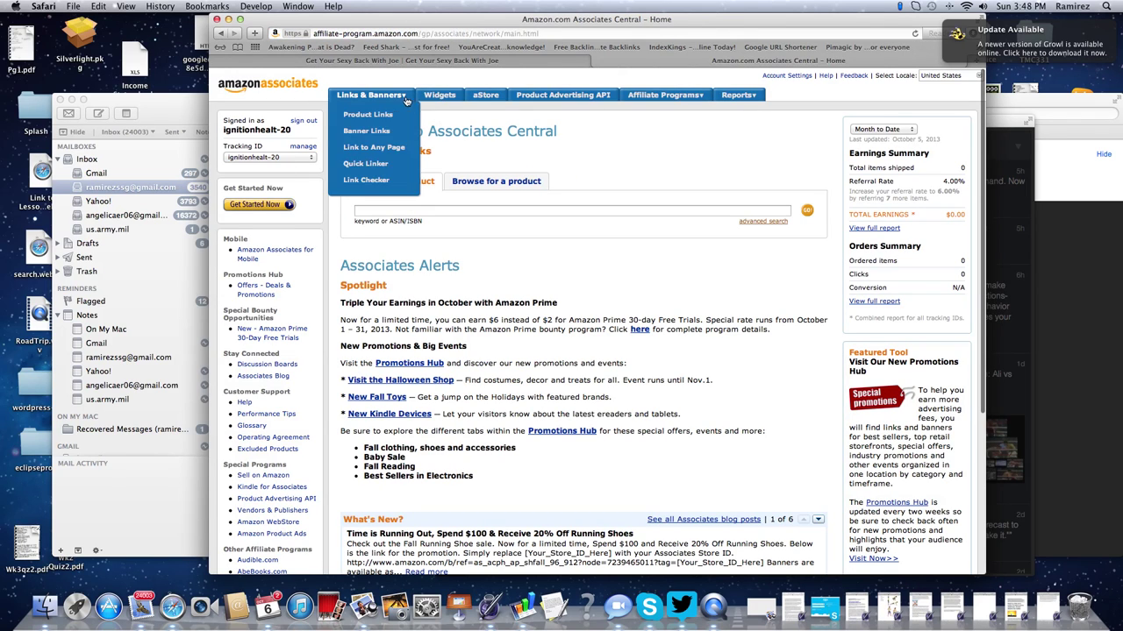
Edit the second aStore to reach its Create aStore Pages step with the Awesome Reads category
{"action": "left_click", "coordinate": [487, 94]}
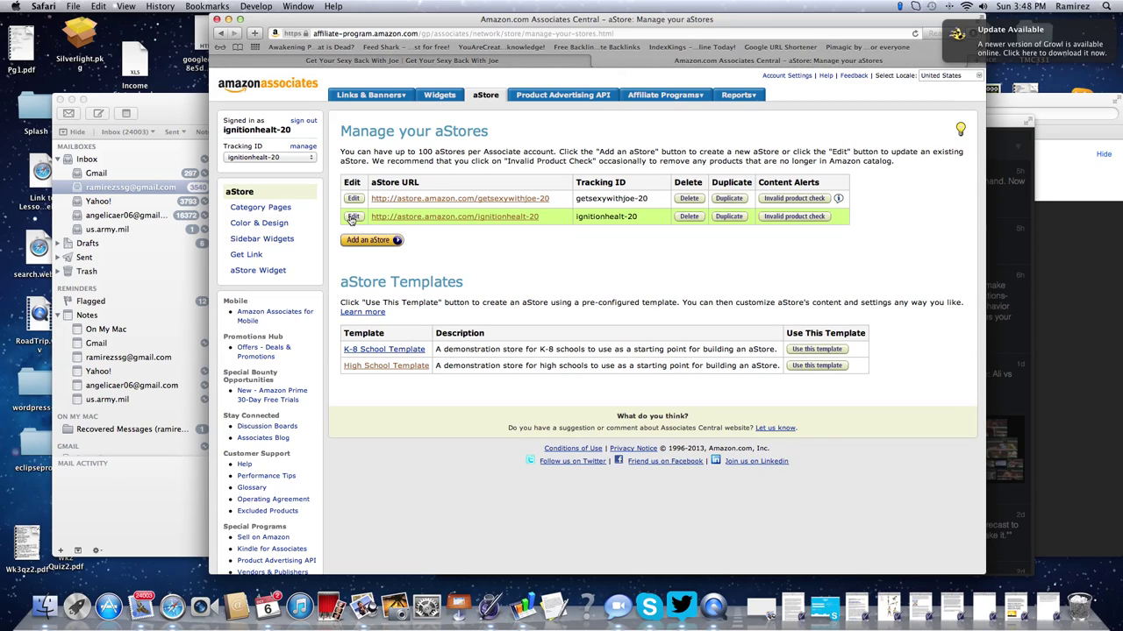
{"action": "left_click", "coordinate": [353, 217]}
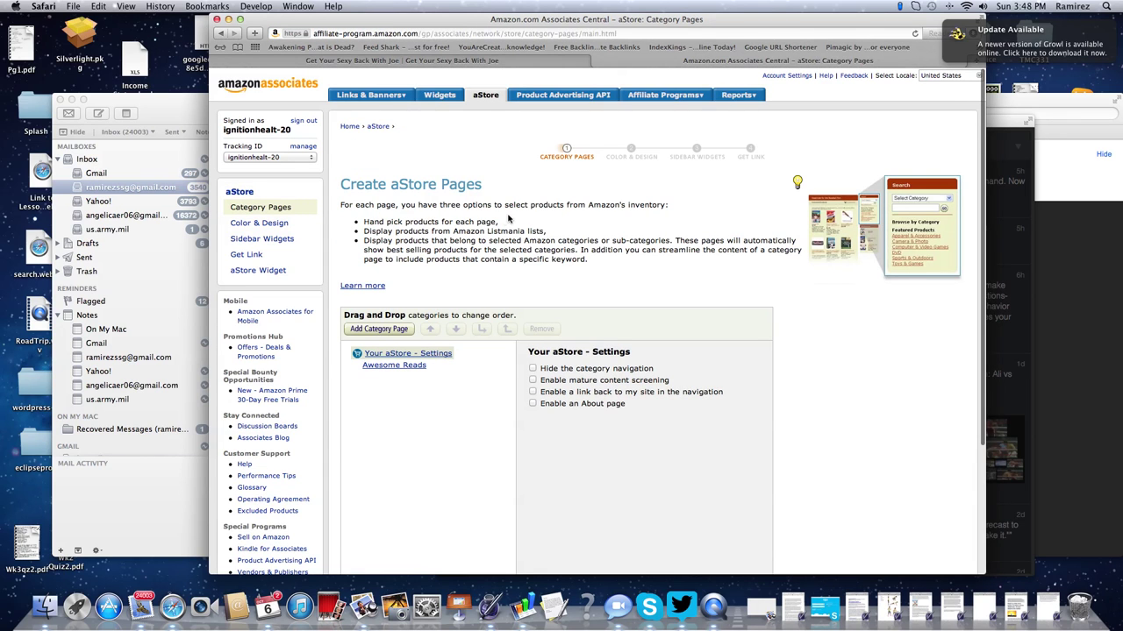
{"action": "scroll", "coordinate": [506, 217], "scroll_direction": "down", "scroll_amount": 5}
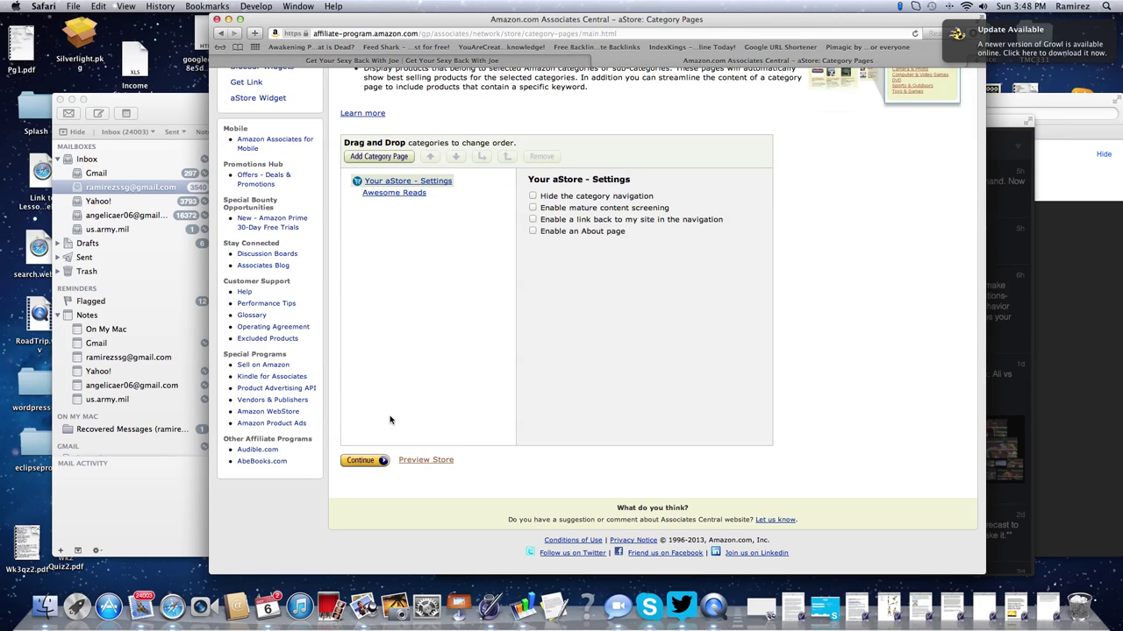
Continue past Category Pages and the 'Get Your Sexy back Store' Color & Design step to Sidebar Widgets
{"action": "left_click", "coordinate": [368, 464]}
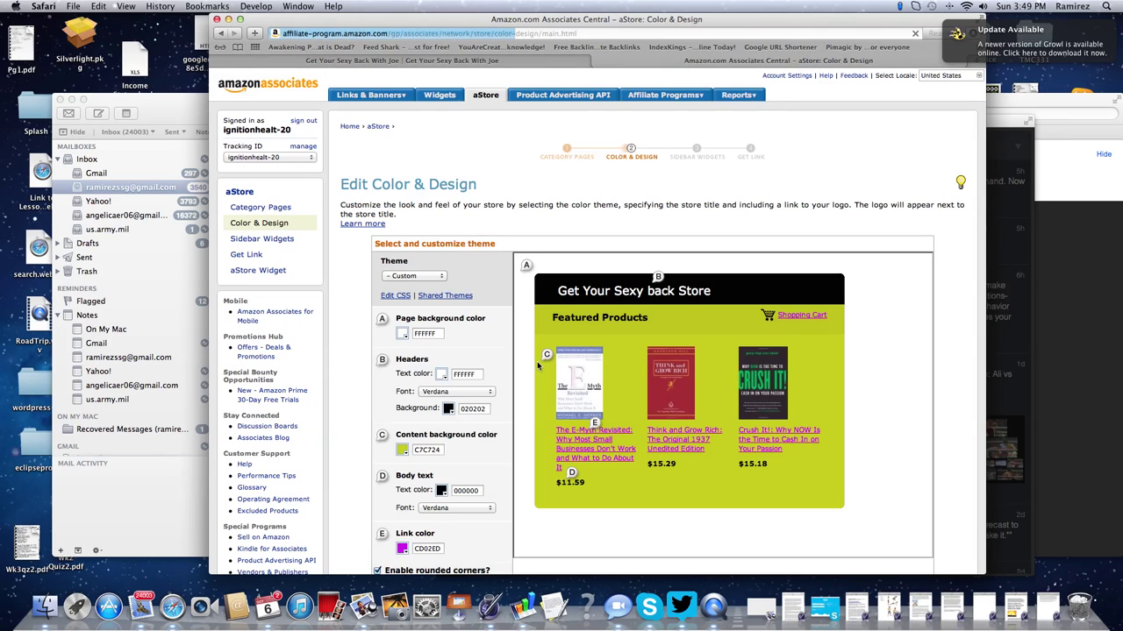
{"action": "scroll", "coordinate": [721, 292], "scroll_direction": "down", "scroll_amount": 5}
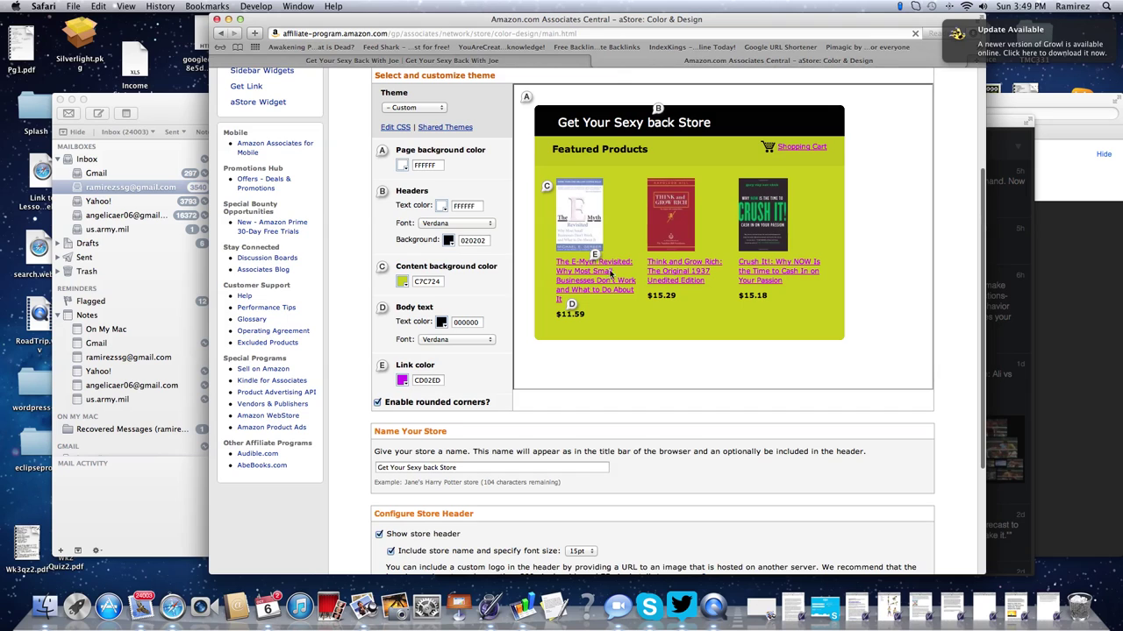
{"action": "scroll", "coordinate": [614, 329], "scroll_direction": "down", "scroll_amount": 5}
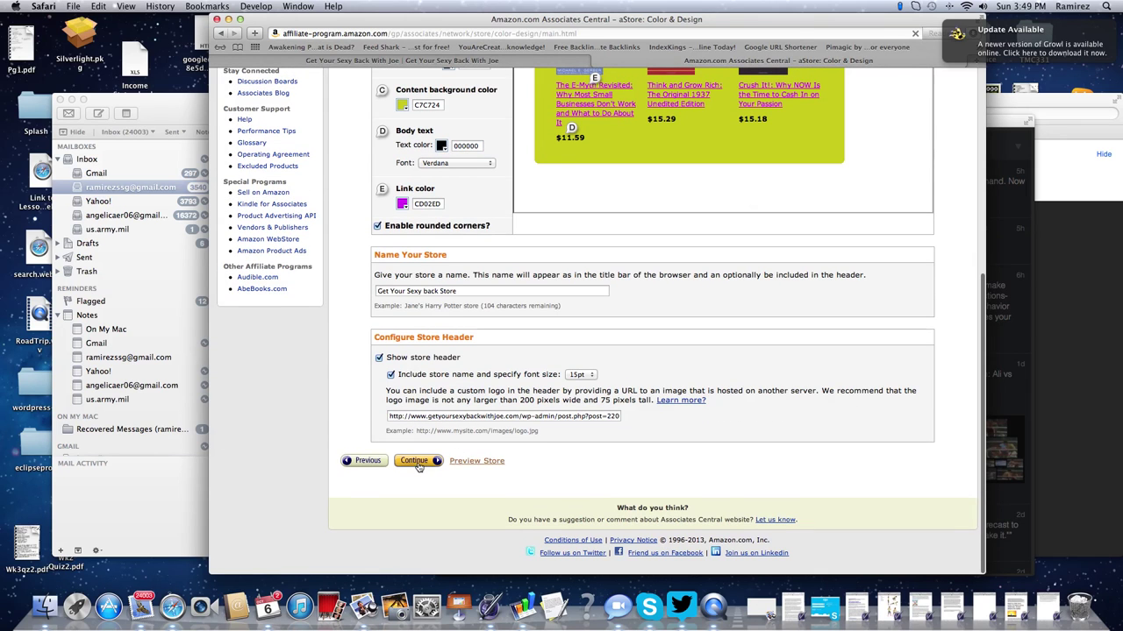
{"action": "left_click", "coordinate": [420, 465]}
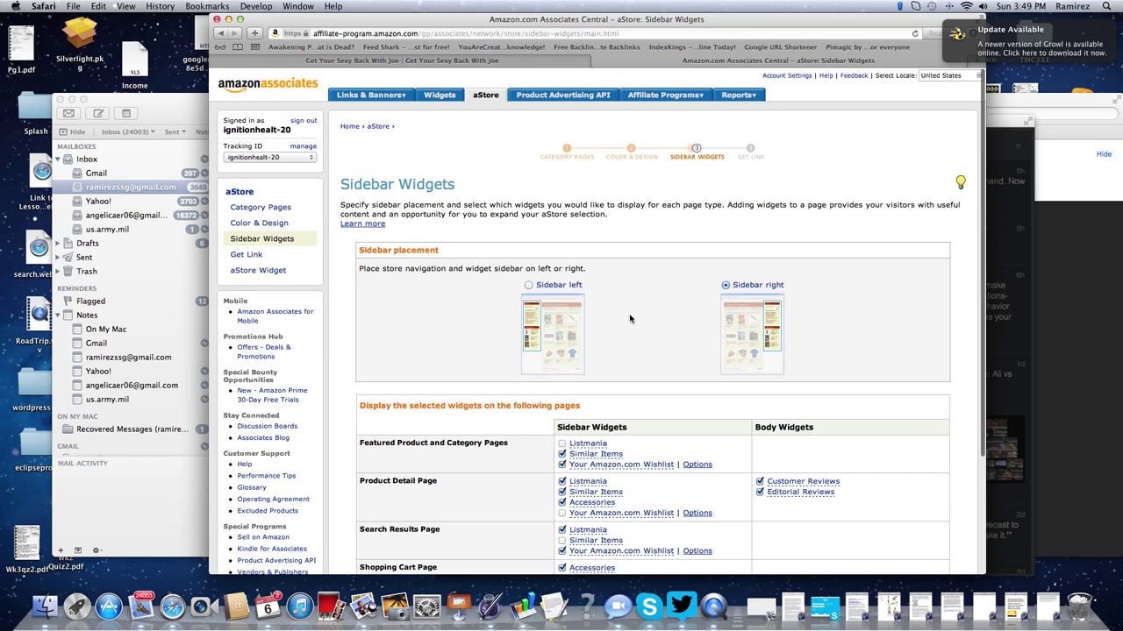
{"action": "scroll", "coordinate": [632, 321], "scroll_direction": "down", "scroll_amount": 5}
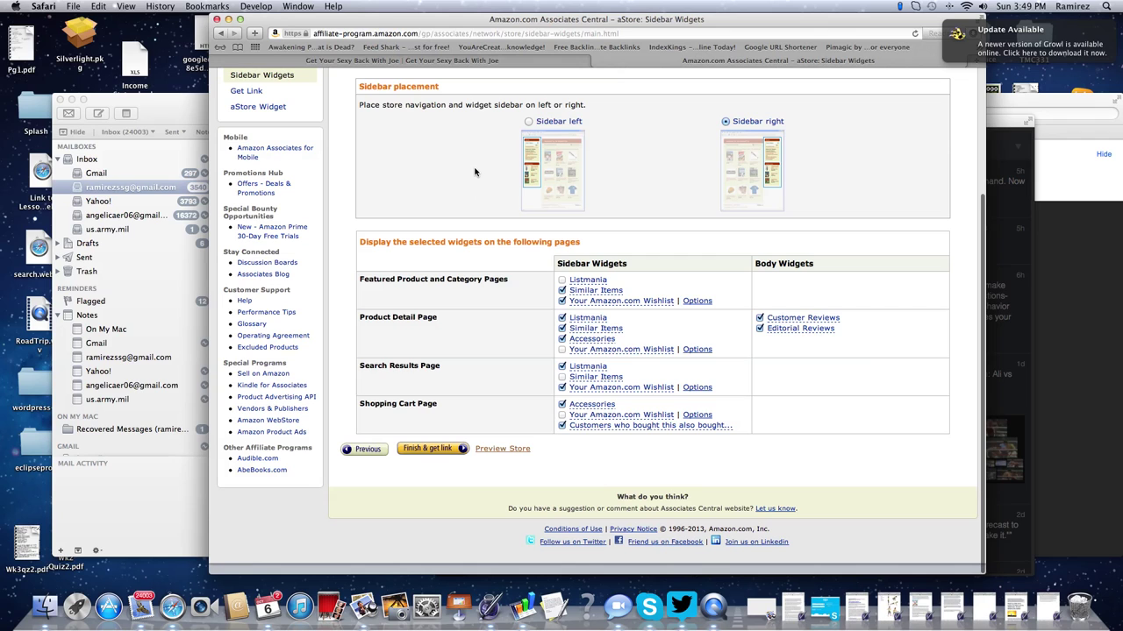
Finish the aStore and copy its standalone store URL from the Get Store Link box
{"action": "left_click", "coordinate": [452, 449]}
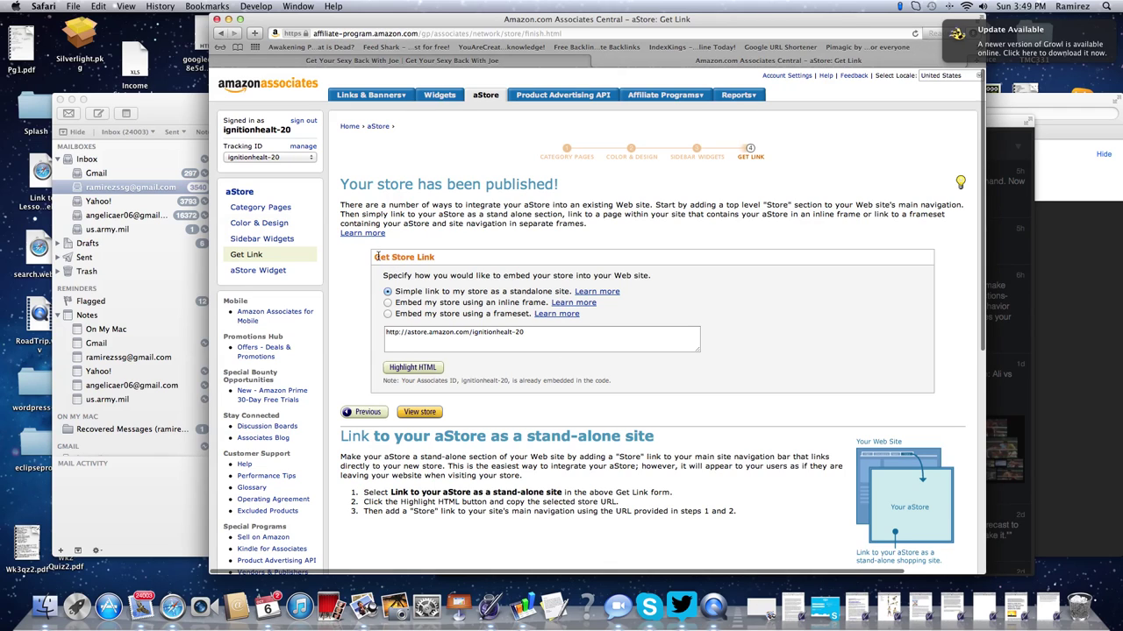
{"action": "scroll", "coordinate": [568, 342], "scroll_direction": "down", "scroll_amount": 1}
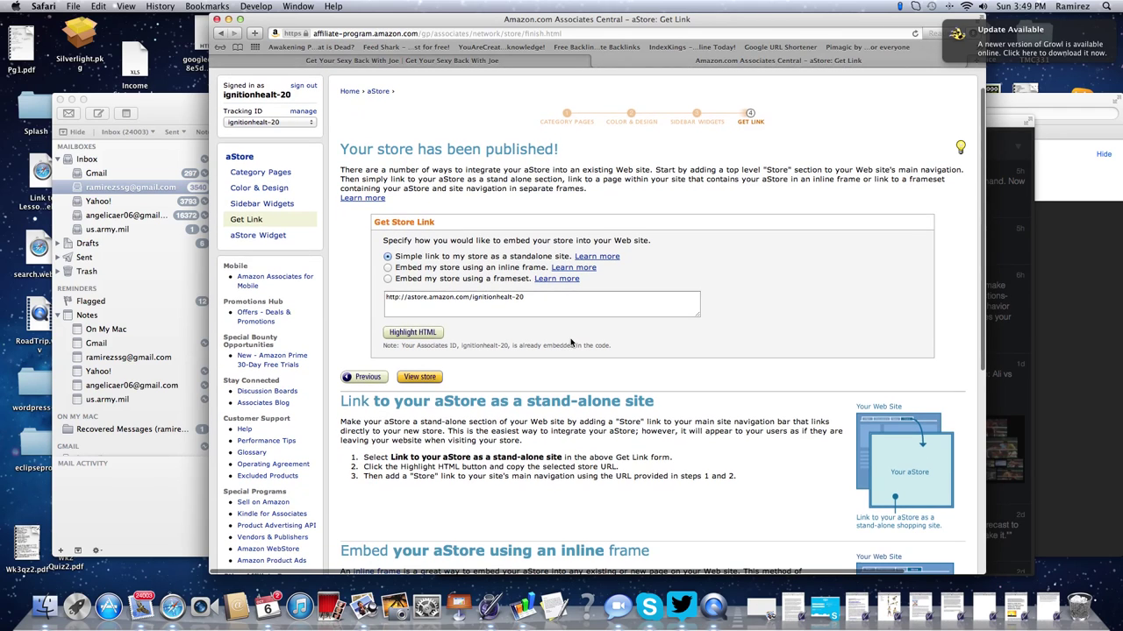
{"action": "left_click_drag", "start_coordinate": [523, 298], "coordinate": [386, 296]}
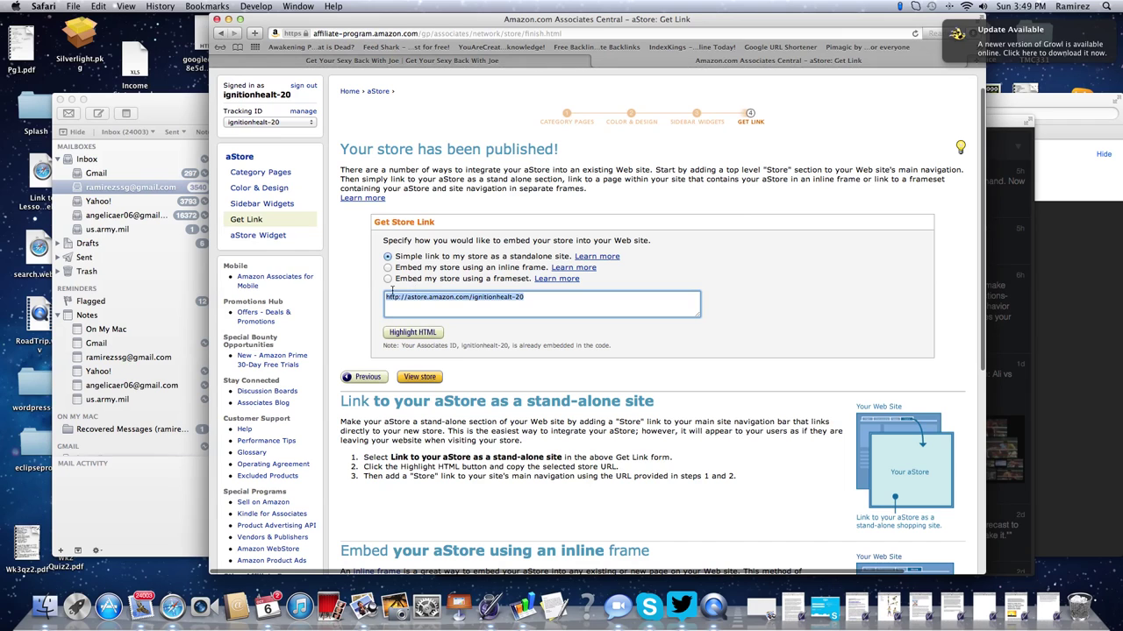
{"action": "left_click", "coordinate": [98, 6]}
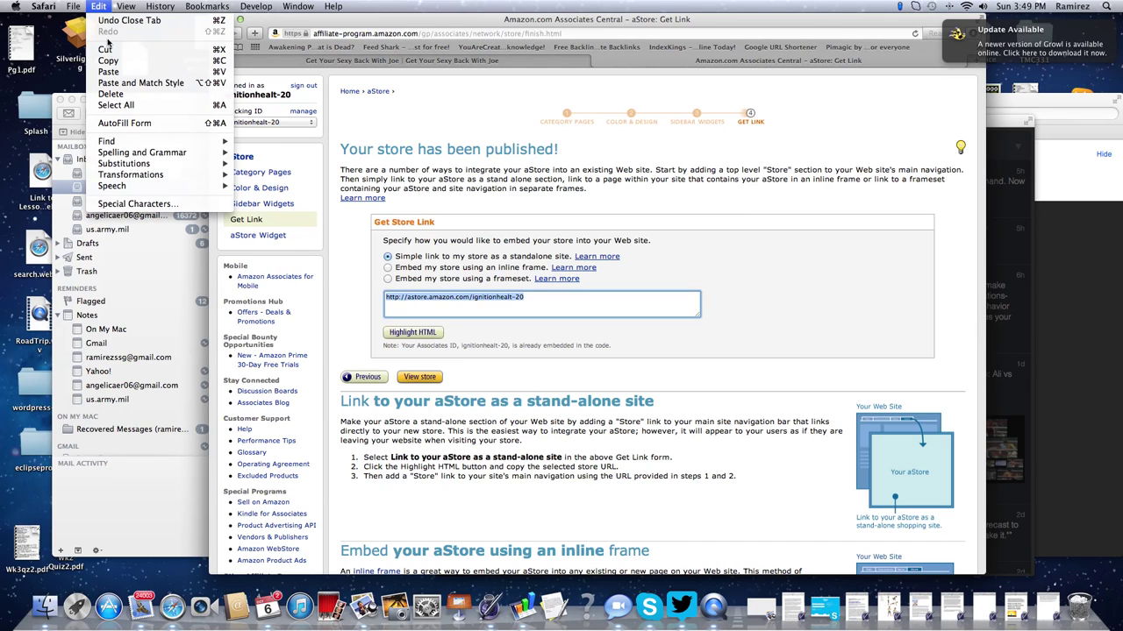
{"action": "left_click", "coordinate": [231, 57]}
{"action": "scroll", "coordinate": [552, 215], "scroll_direction": "down", "scroll_amount": 3}
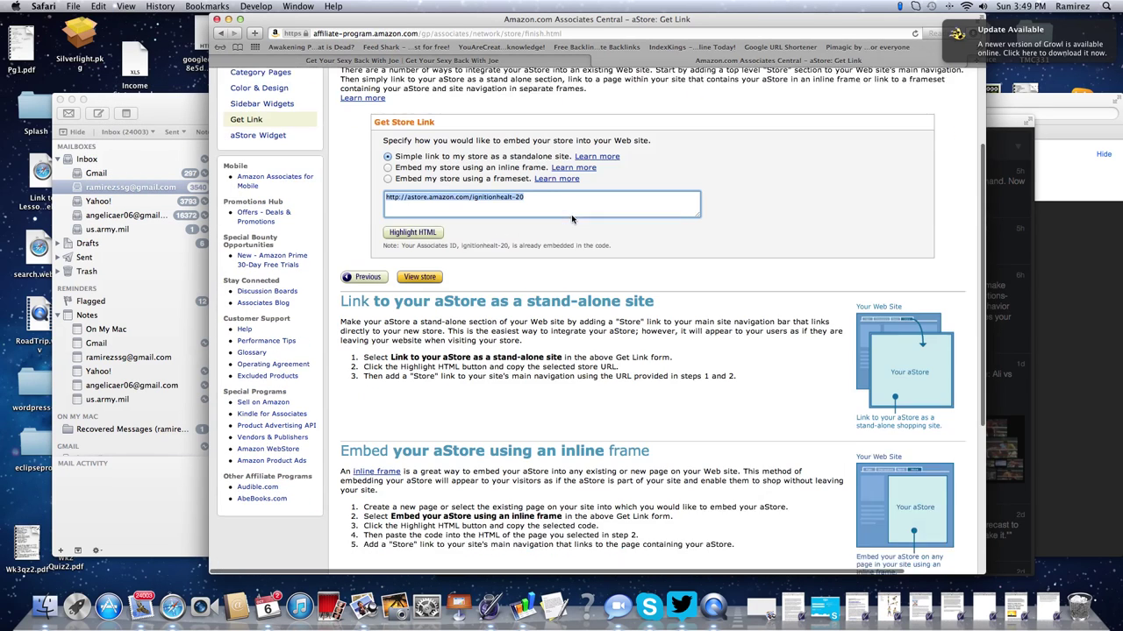
{"action": "scroll", "coordinate": [562, 217], "scroll_direction": "down", "scroll_amount": 1}
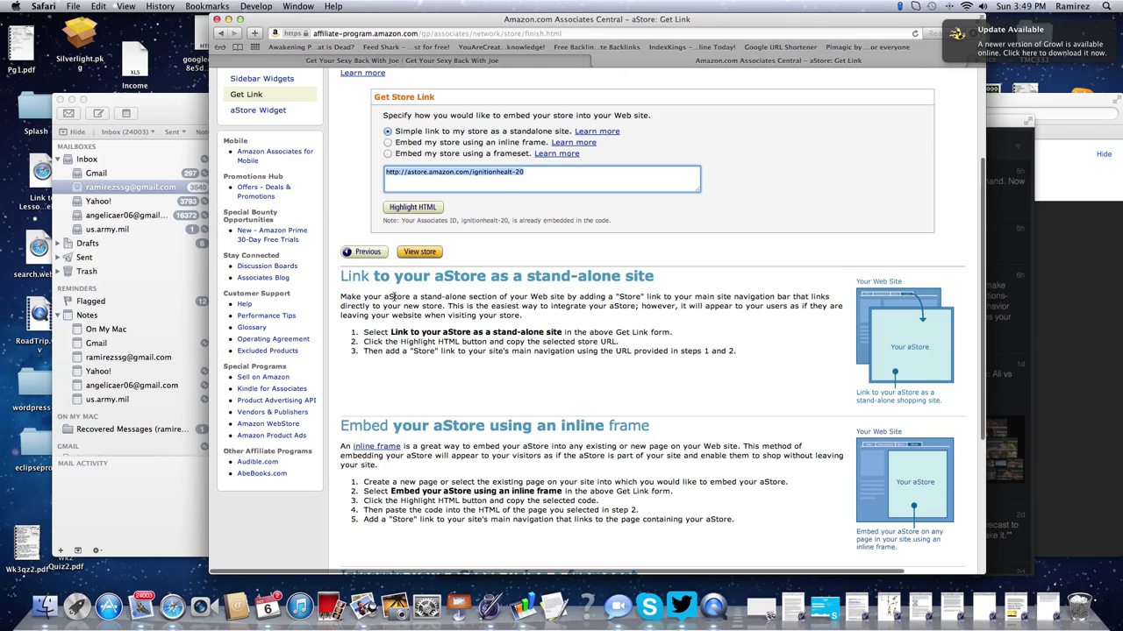
Go from the WordPress site through the Dashboard to Appearance > Menus for the 'Sexy' menu
{"action": "left_click", "coordinate": [400, 61]}
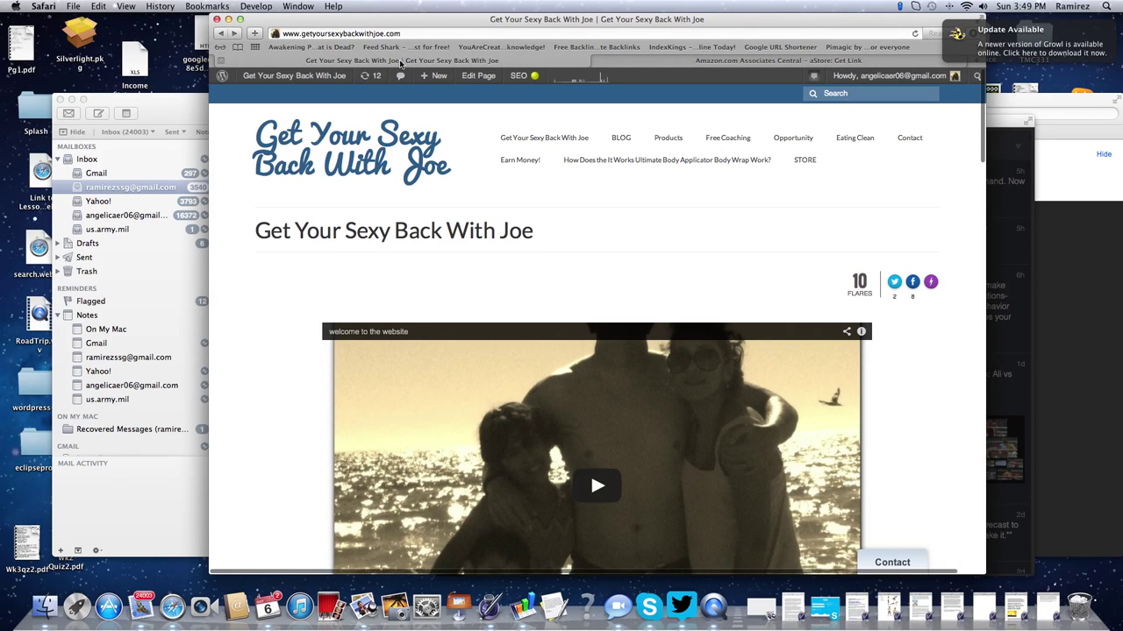
{"action": "mouse_move", "coordinate": [294, 76]}
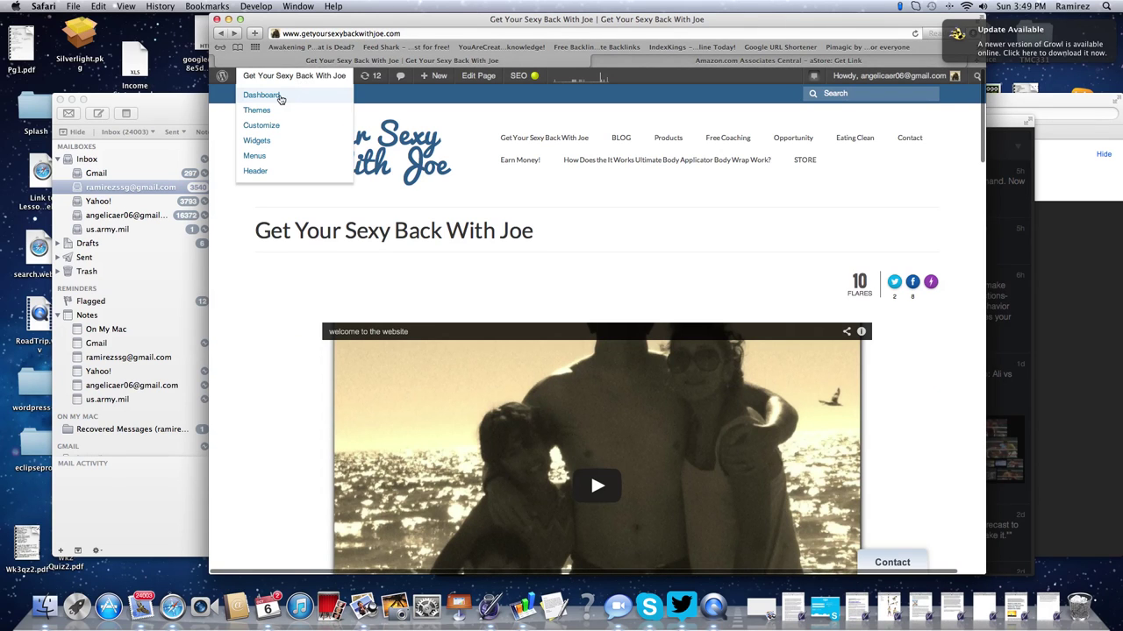
{"action": "left_click", "coordinate": [280, 98]}
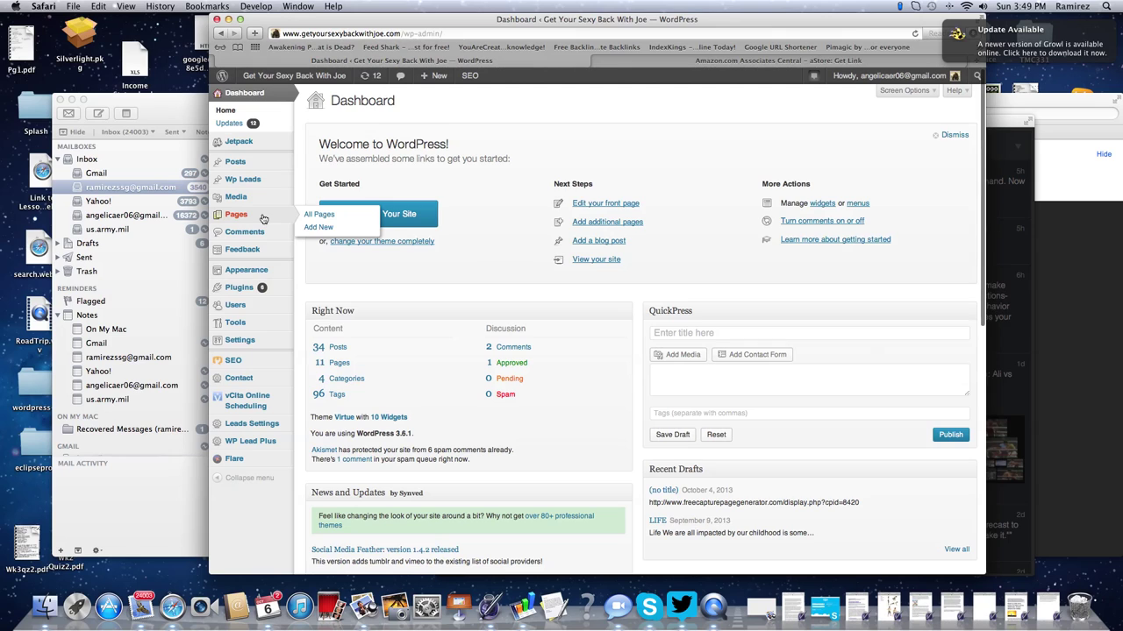
{"action": "mouse_move", "coordinate": [246, 270]}
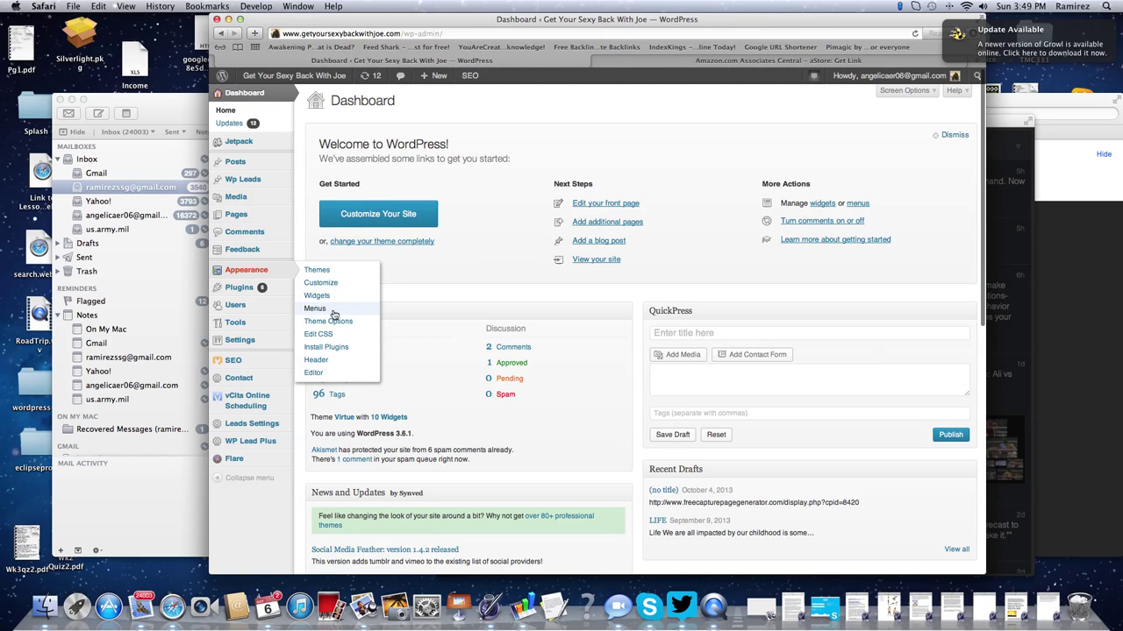
{"action": "left_click", "coordinate": [332, 310]}
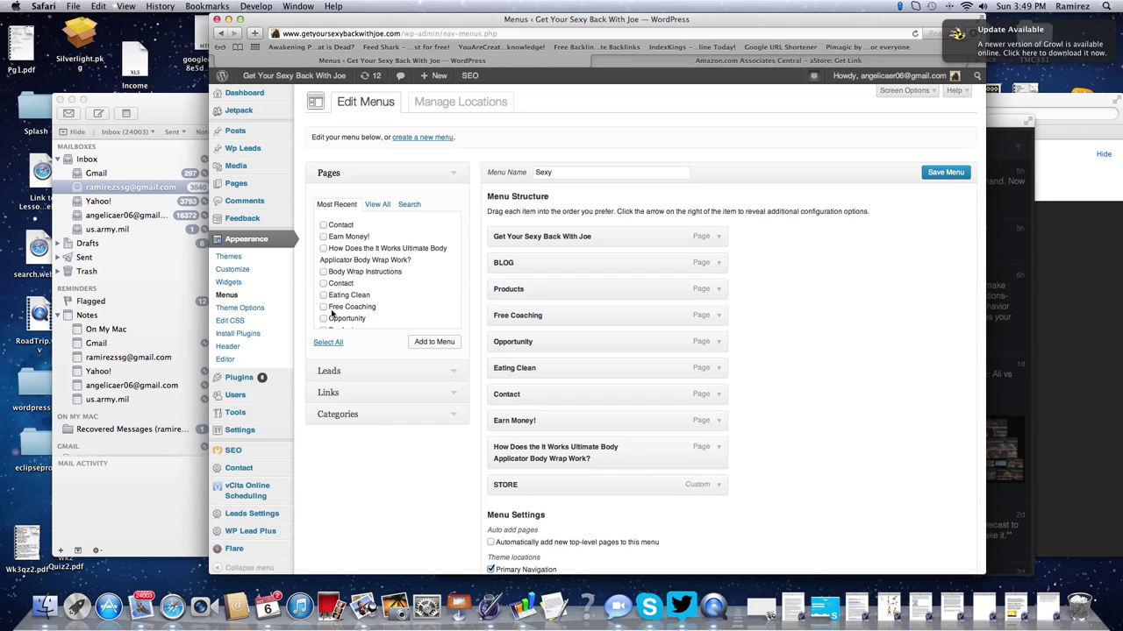
Create a 'Store 2' custom link with the pasted astore.amazon.com URL, placed below STORE
{"action": "scroll", "coordinate": [390, 302], "scroll_direction": "down", "scroll_amount": 5}
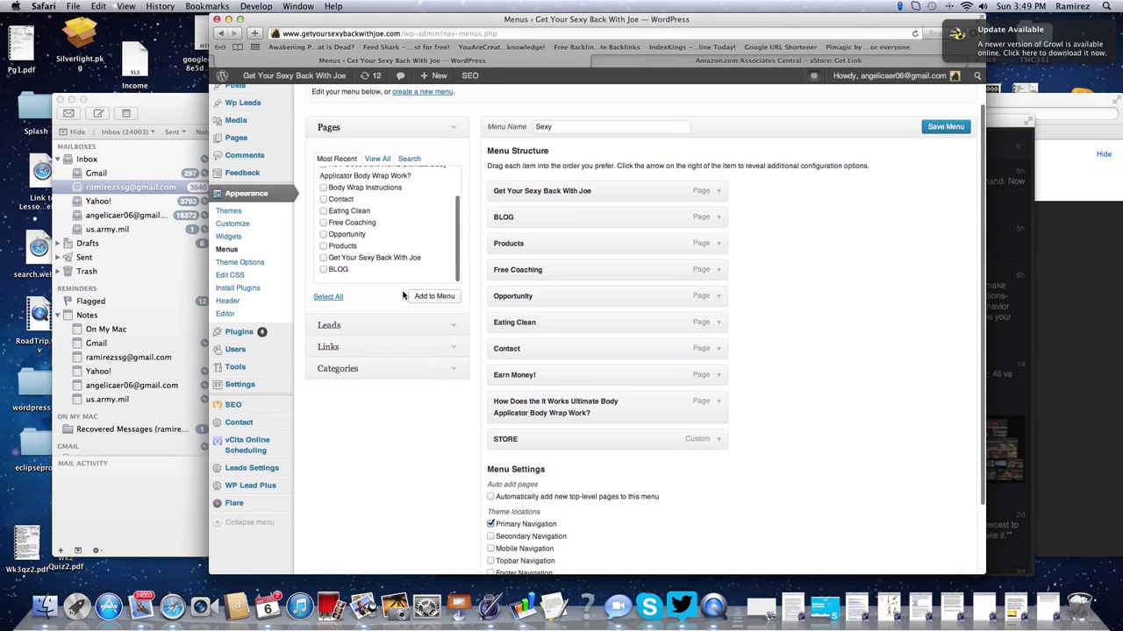
{"action": "left_click", "coordinate": [456, 351]}
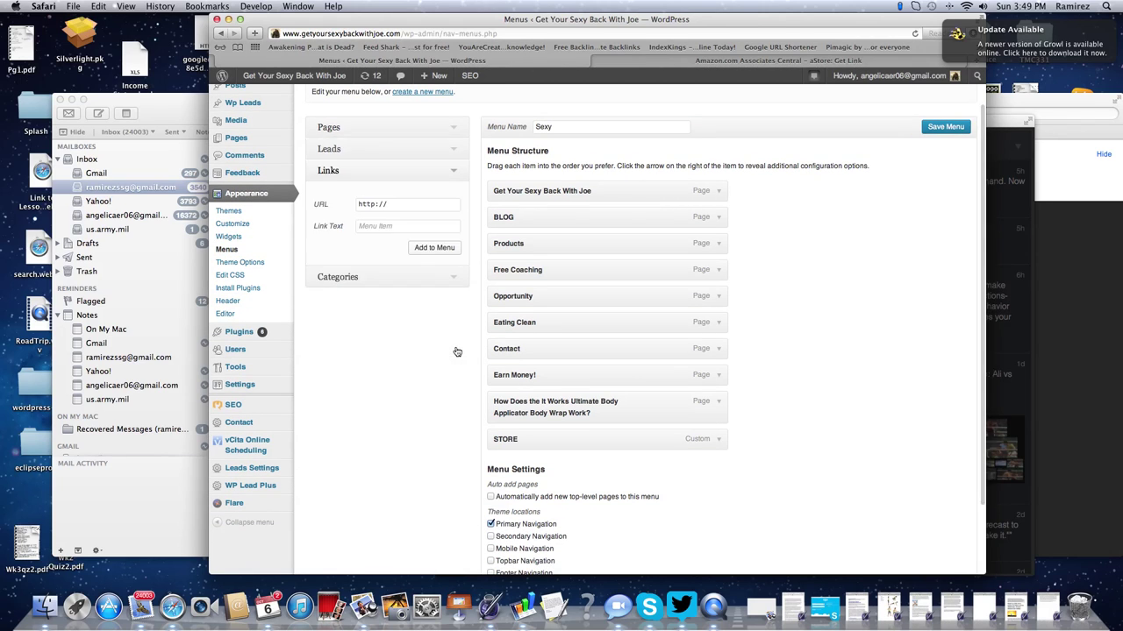
{"action": "left_click", "coordinate": [415, 205]}
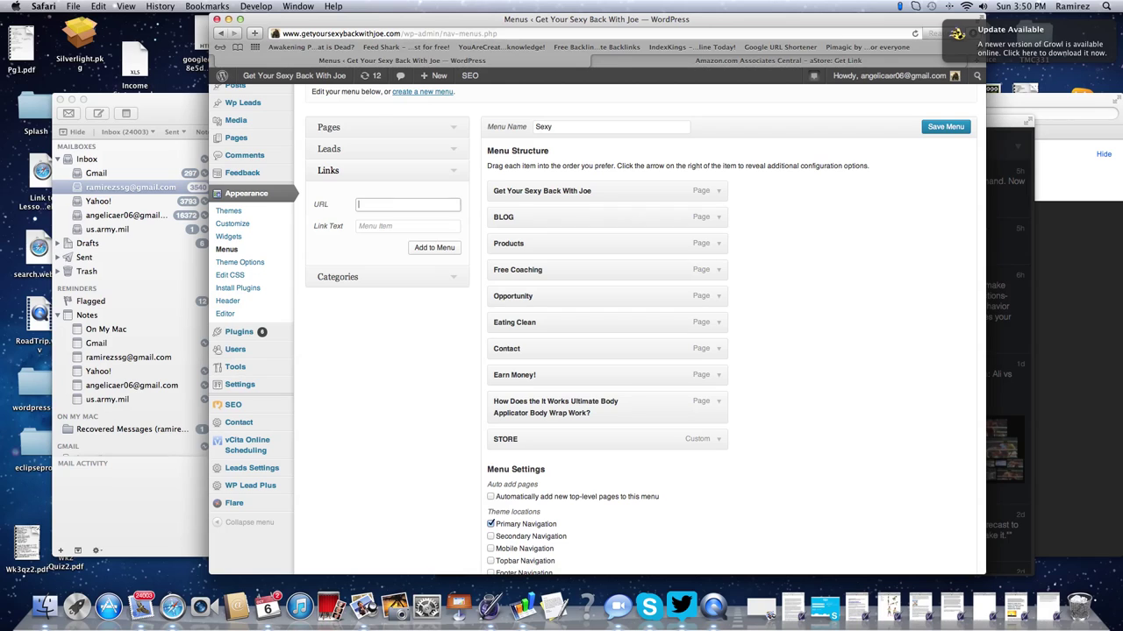
{"action": "left_click", "coordinate": [99, 6]}
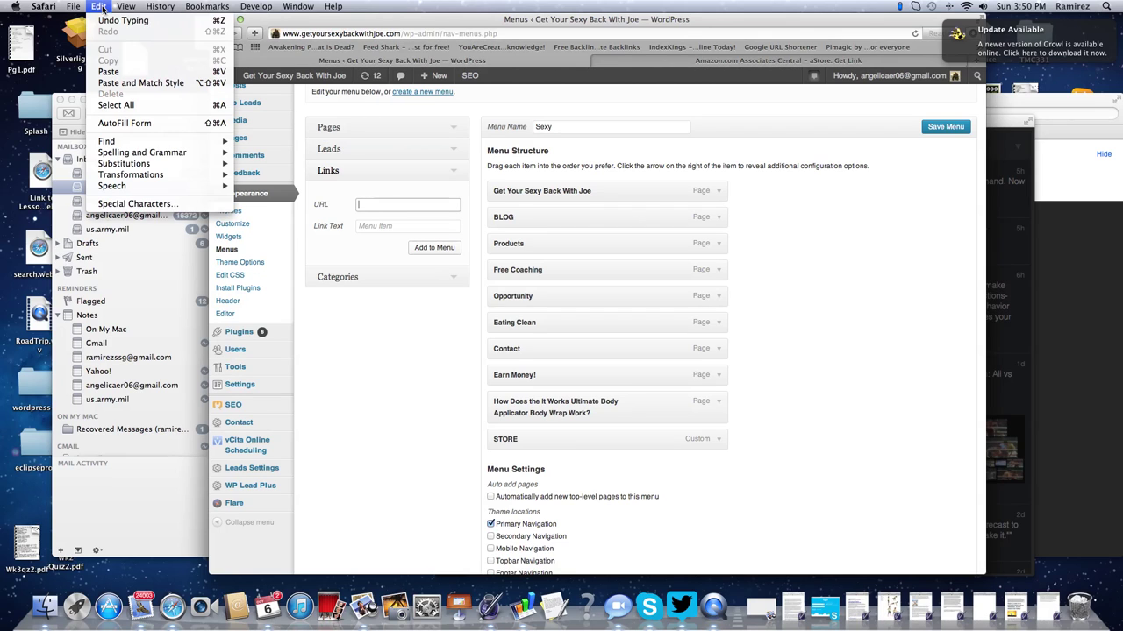
{"action": "left_click", "coordinate": [109, 71]}
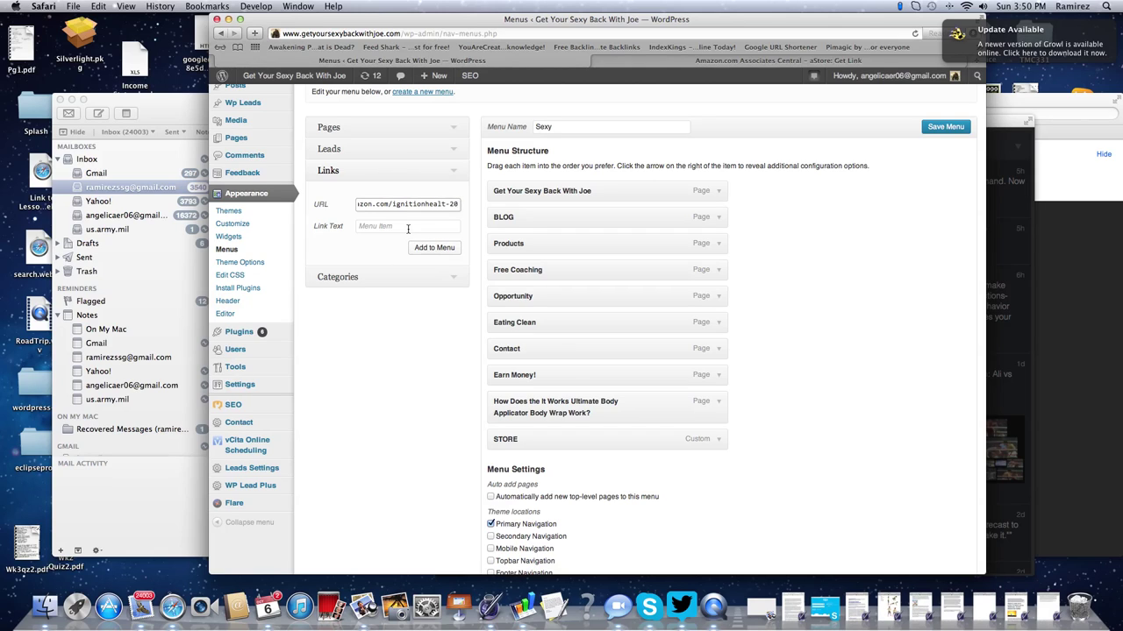
{"action": "left_click", "coordinate": [402, 228]}
{"action": "type", "text": "Store 2"}
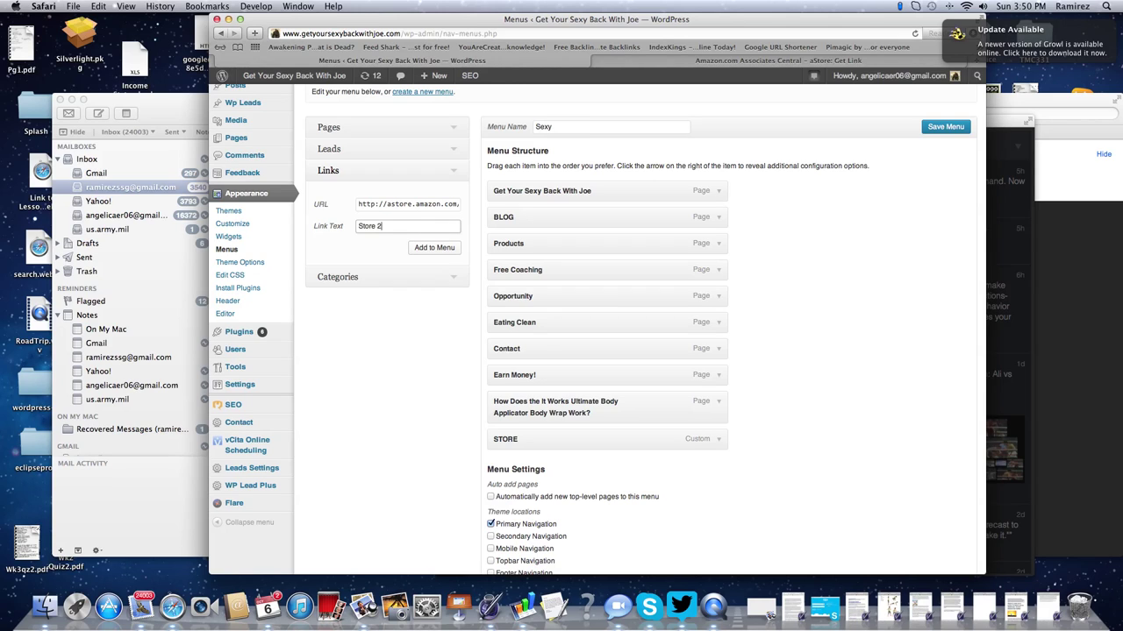
{"action": "left_click", "coordinate": [437, 249]}
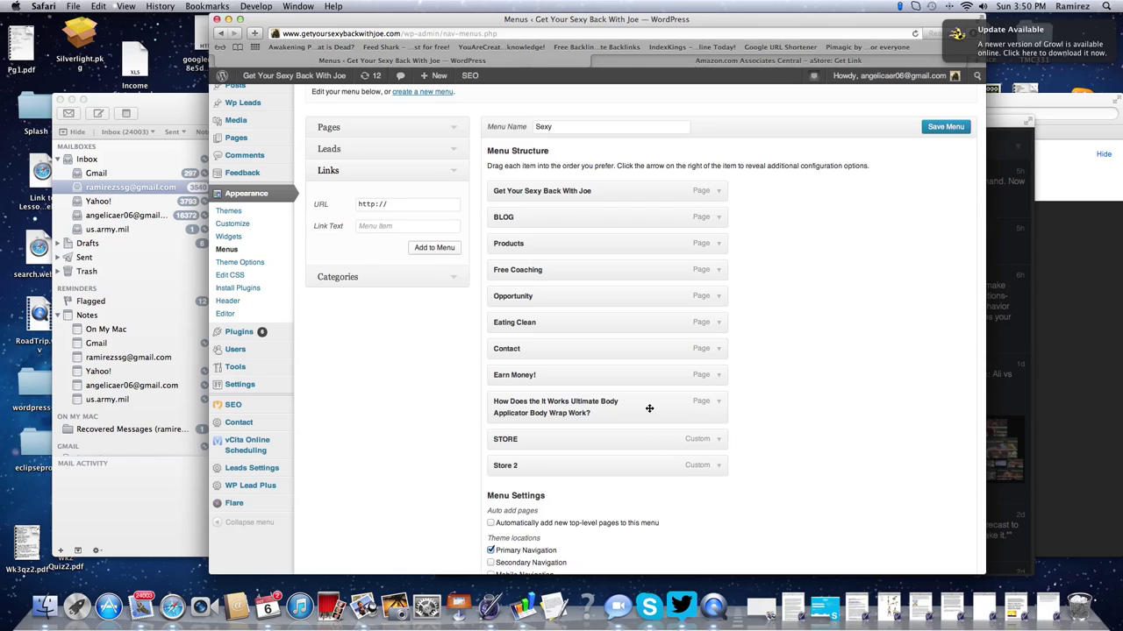
Leave the menu editor unsaved to view the live site's menu, then return to the Dashboard
{"action": "scroll", "coordinate": [649, 407], "scroll_direction": "up", "scroll_amount": 3}
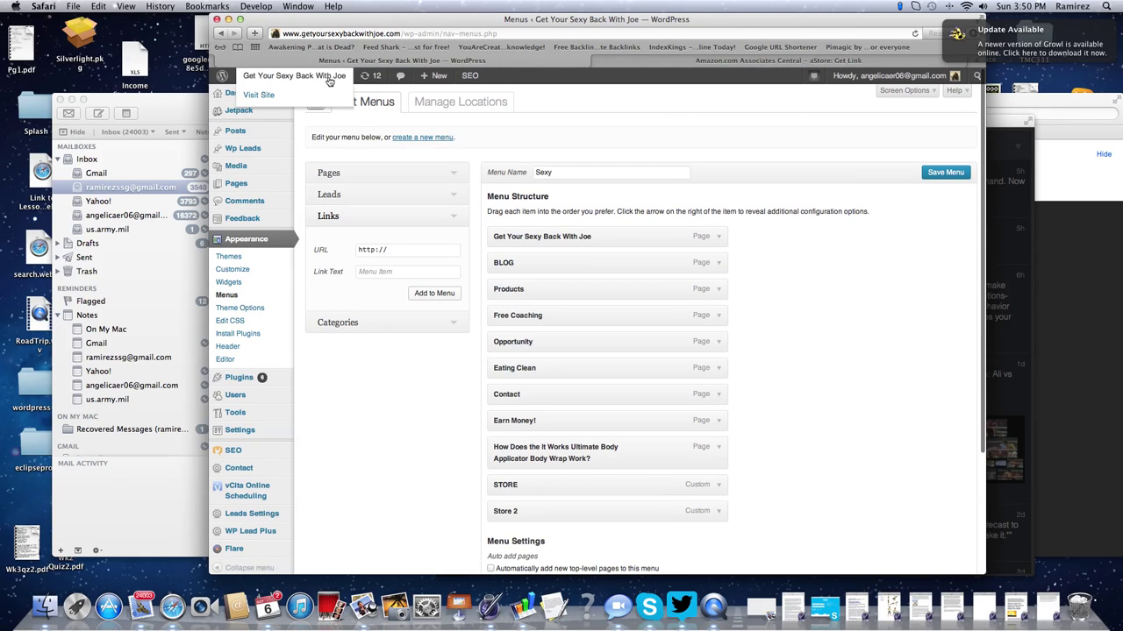
{"action": "left_click", "coordinate": [329, 77]}
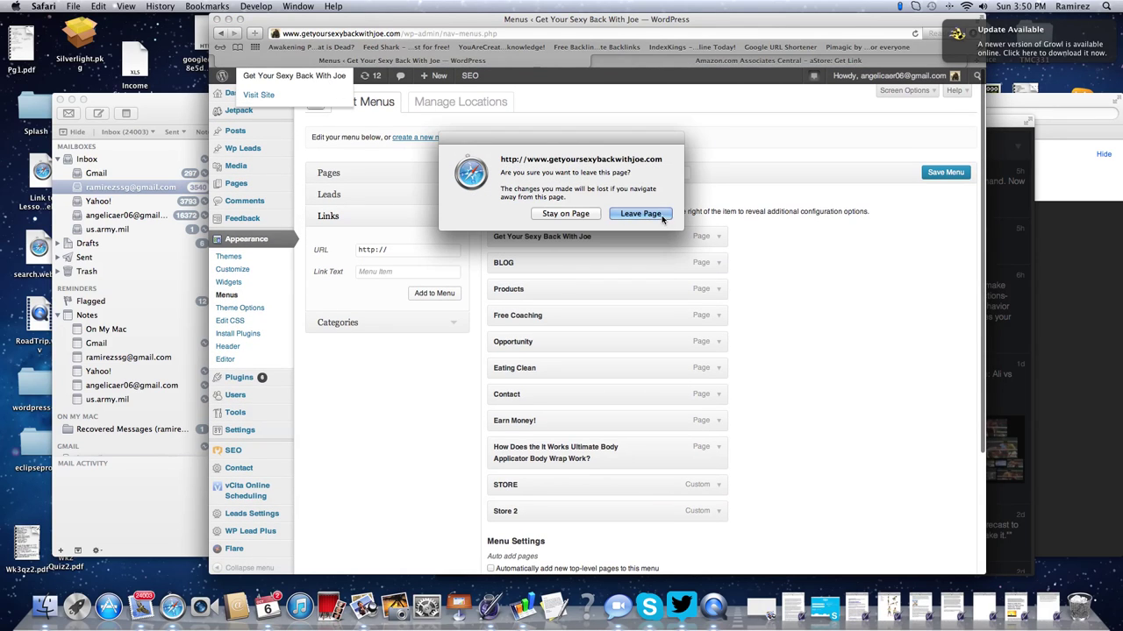
{"action": "left_click", "coordinate": [661, 216]}
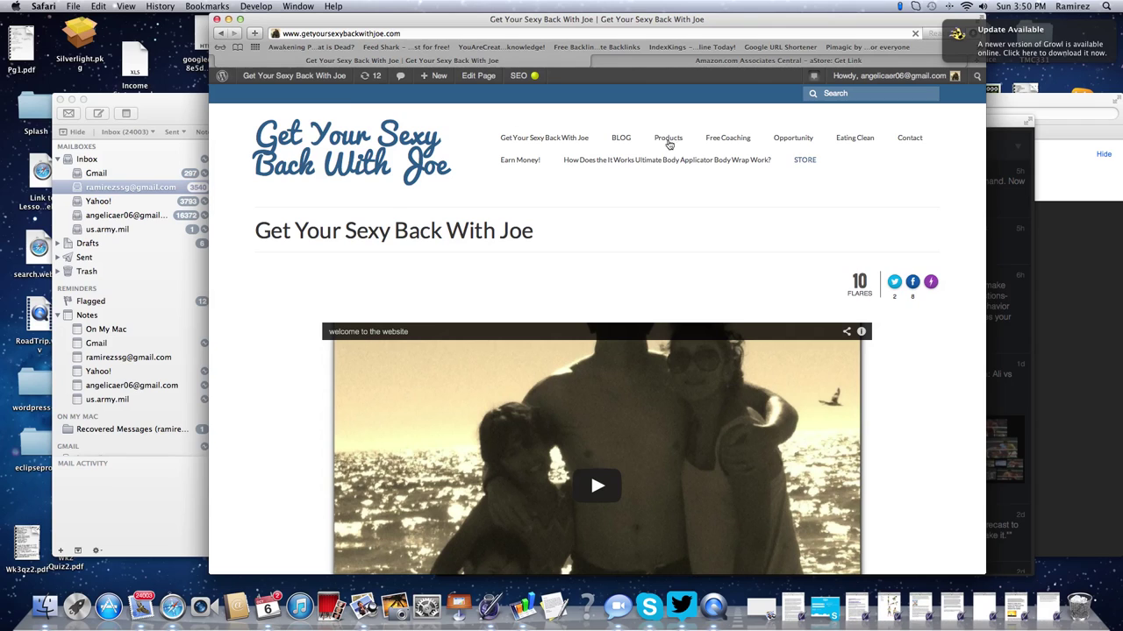
{"action": "mouse_move", "coordinate": [294, 75]}
{"action": "left_click", "coordinate": [271, 95]}
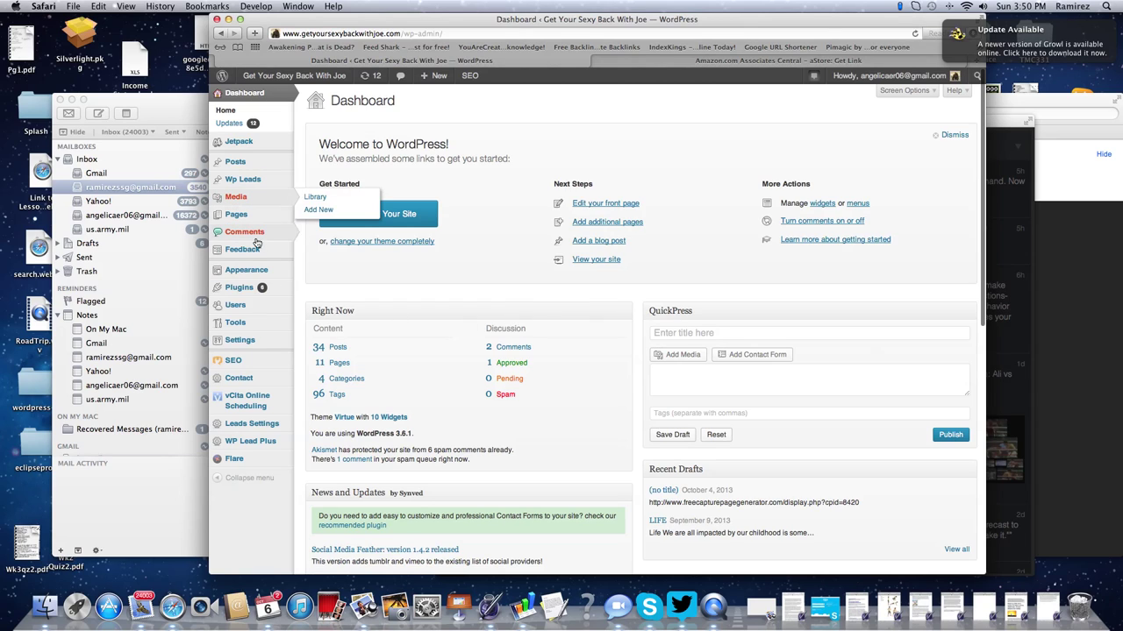
{"action": "mouse_move", "coordinate": [246, 271]}
{"action": "left_click", "coordinate": [314, 307]}
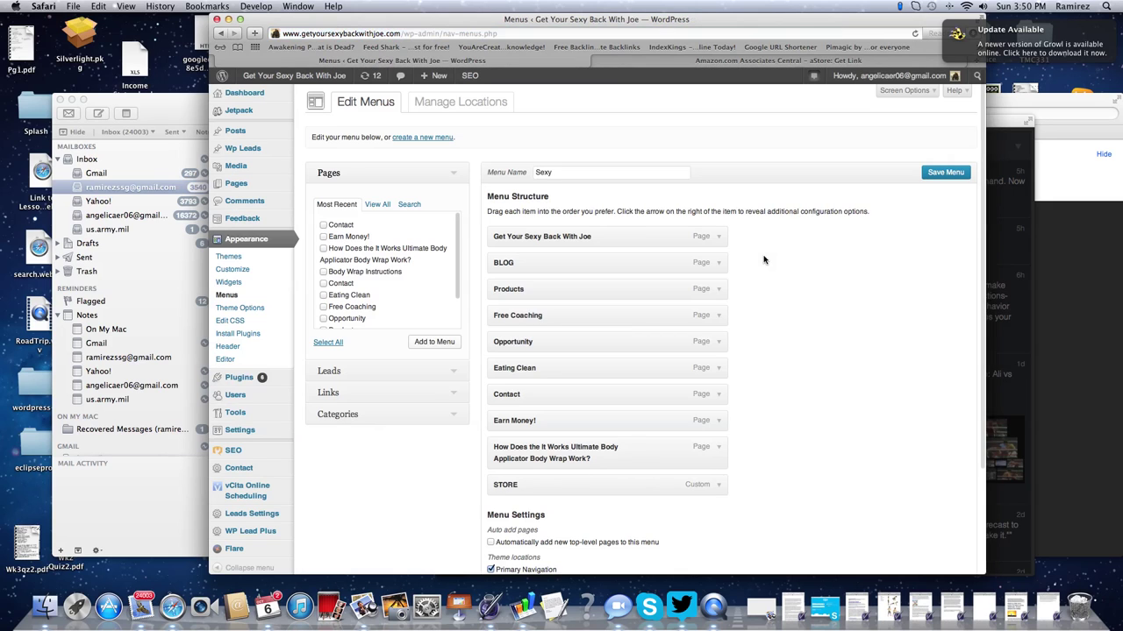
{"action": "left_click", "coordinate": [446, 395]}
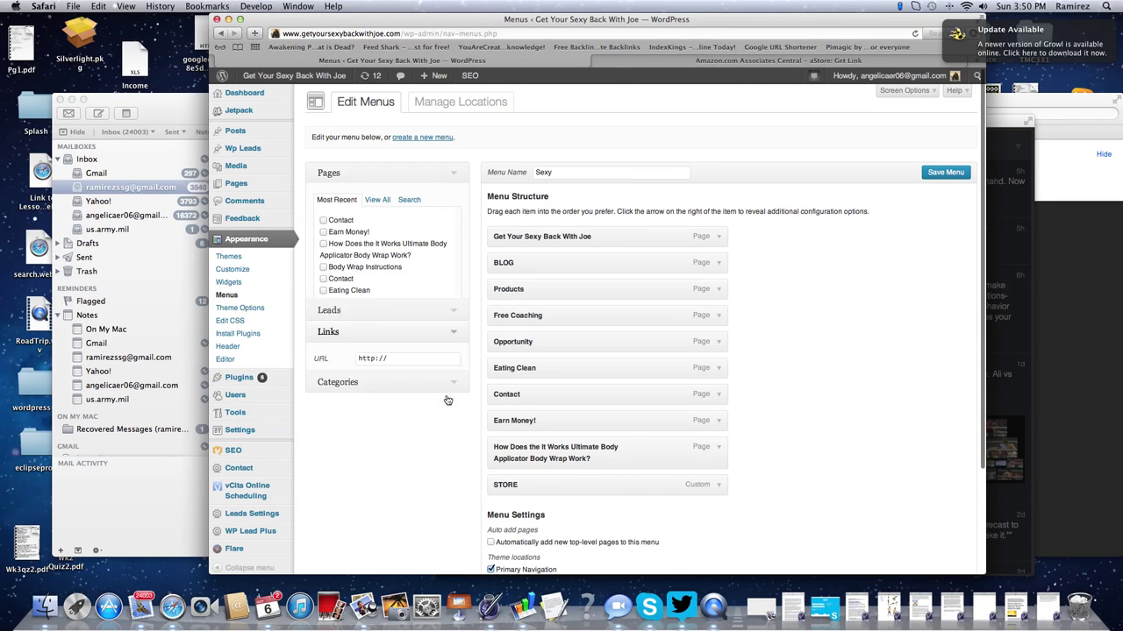
{"action": "left_click_drag", "start_coordinate": [398, 252], "coordinate": [348, 251]}
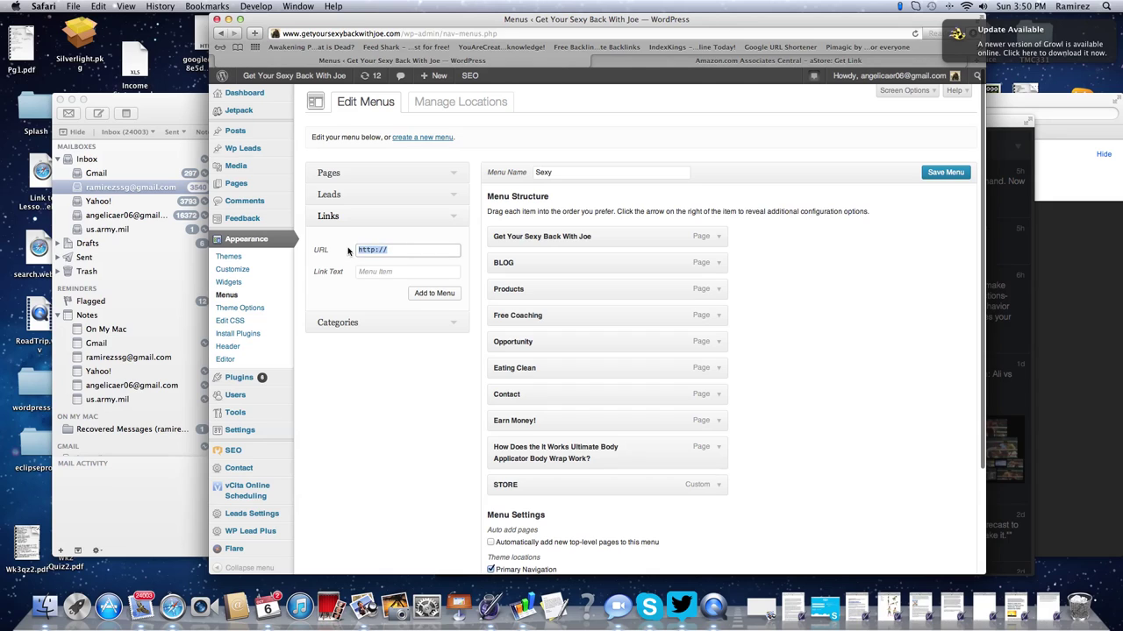
{"action": "key", "text": "BackSpace"}
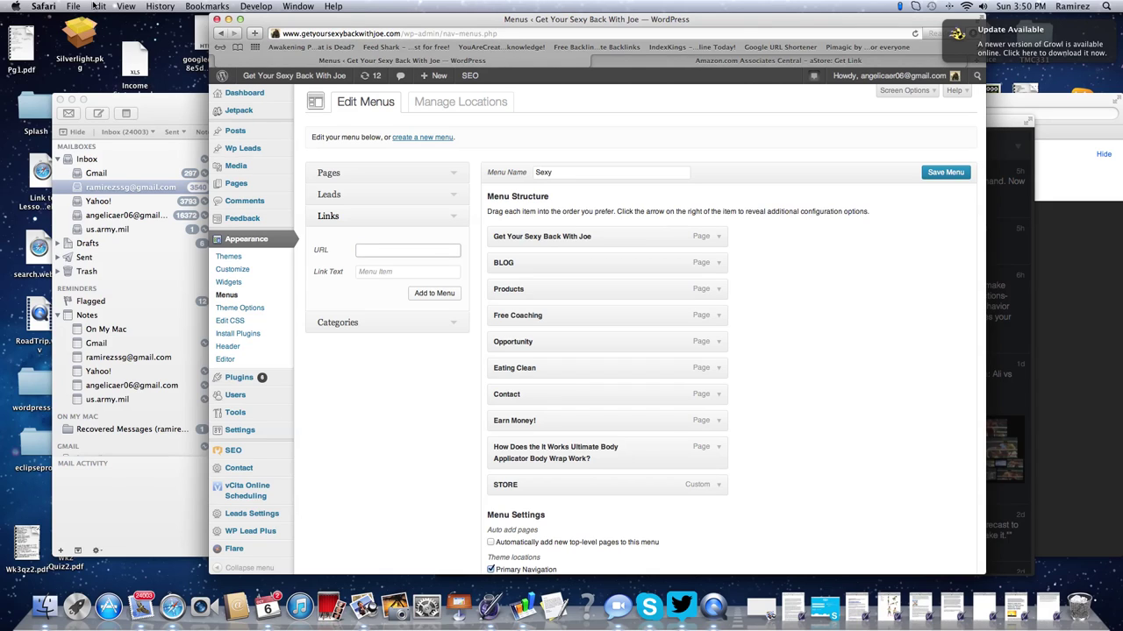
{"action": "left_click", "coordinate": [95, 6]}
{"action": "left_click", "coordinate": [125, 71]}
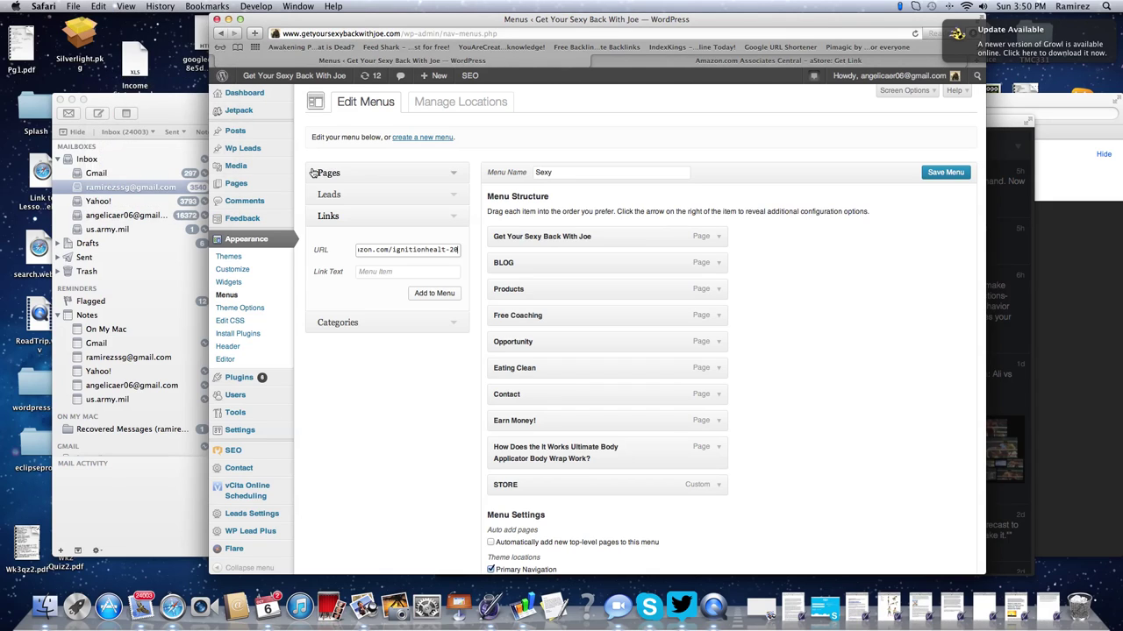
Label the link 'Store 2', add it to the Sexy menu, and save the menu
{"action": "left_click", "coordinate": [397, 272]}
{"action": "type", "text": "Store 2"}
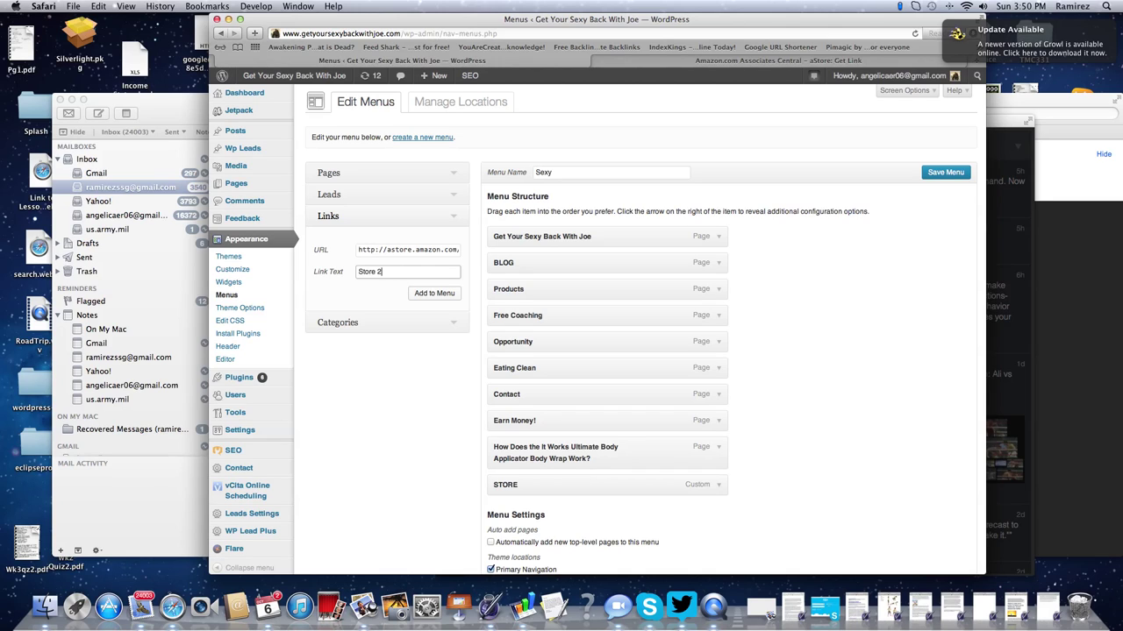
{"action": "left_click", "coordinate": [443, 295]}
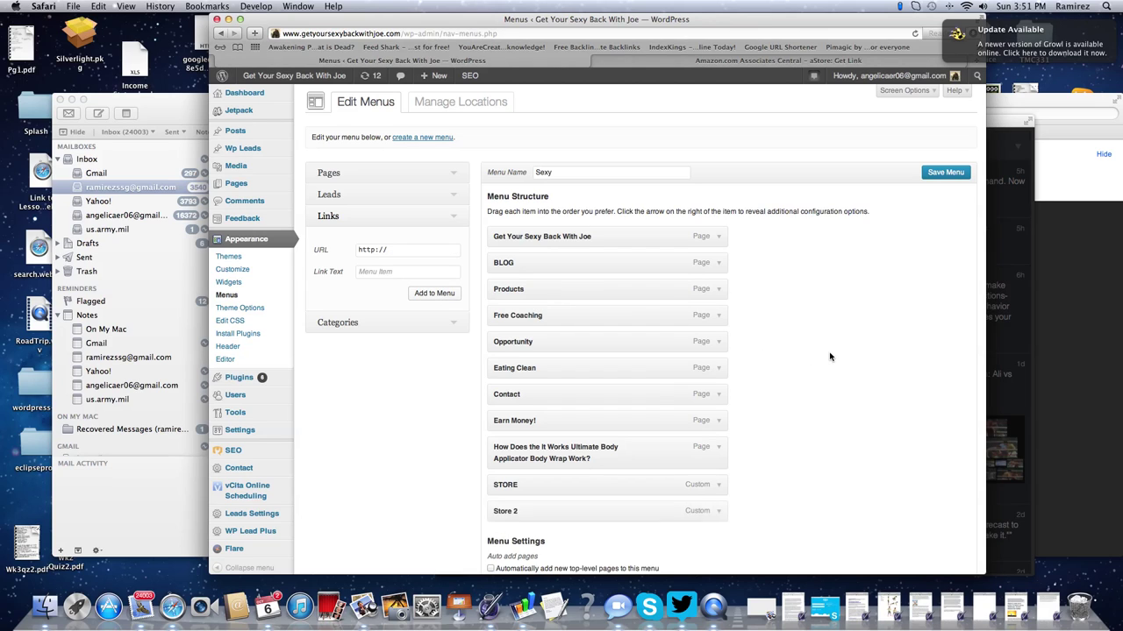
{"action": "scroll", "coordinate": [829, 357], "scroll_direction": "down", "scroll_amount": 4}
{"action": "left_click", "coordinate": [941, 508]}
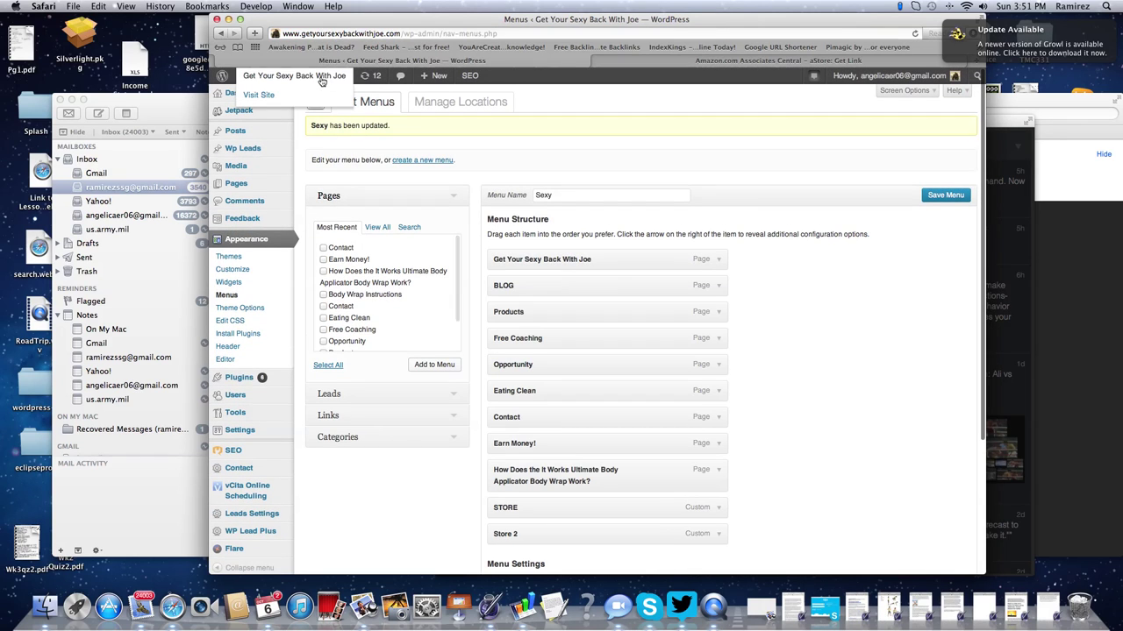
Visit the live site and follow the new Store 2 navigation item to the astore.amazon.com page
{"action": "left_click", "coordinate": [322, 80]}
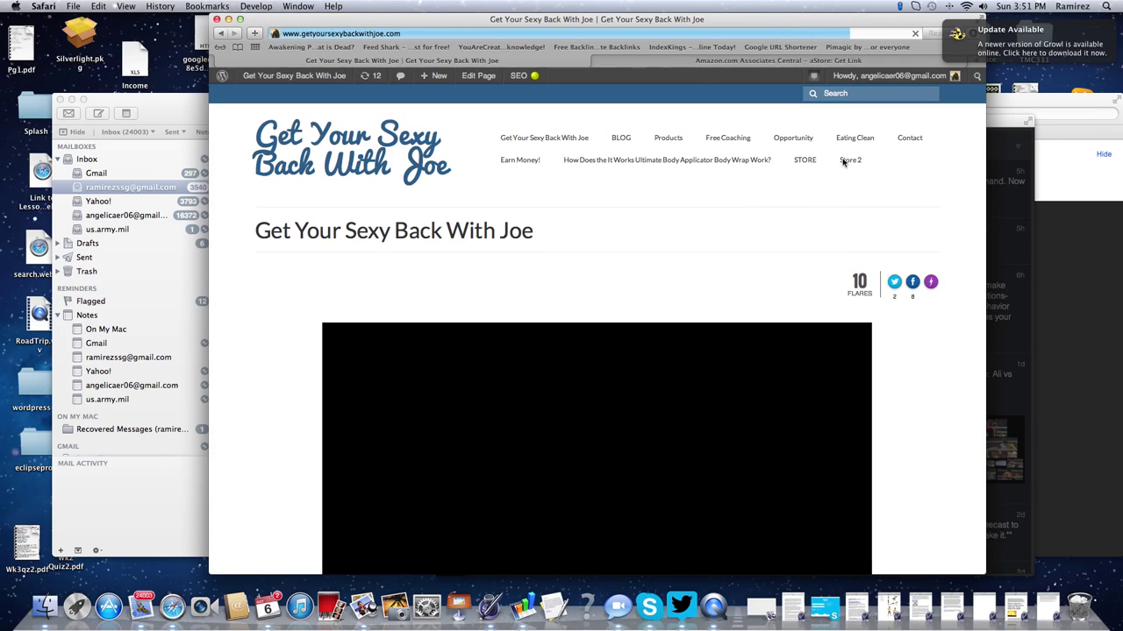
{"action": "left_click", "coordinate": [849, 161]}
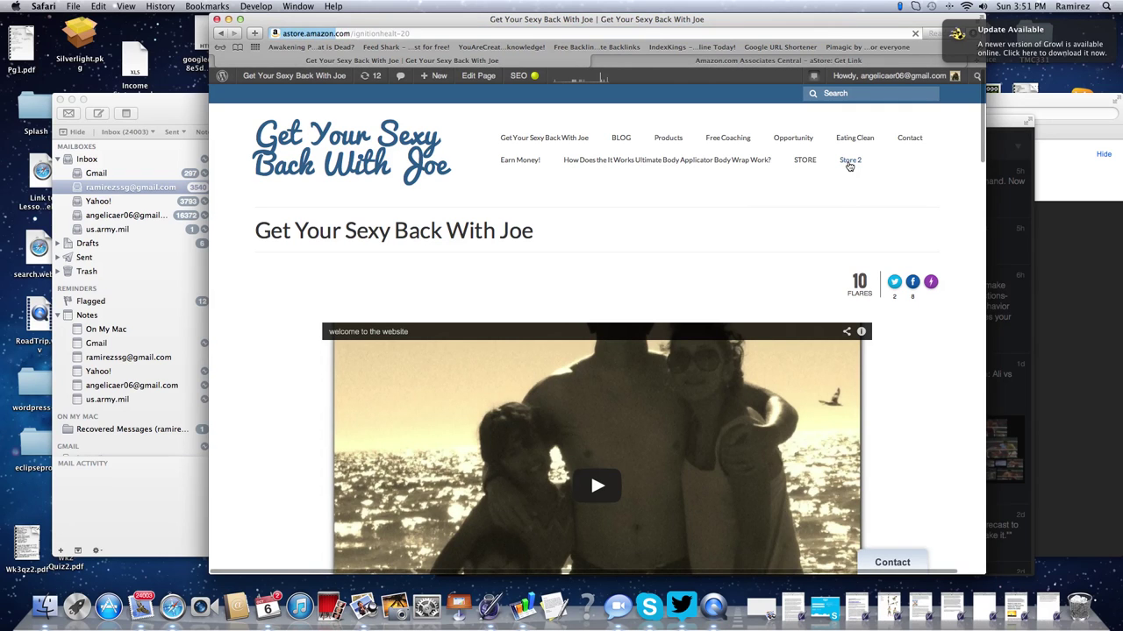